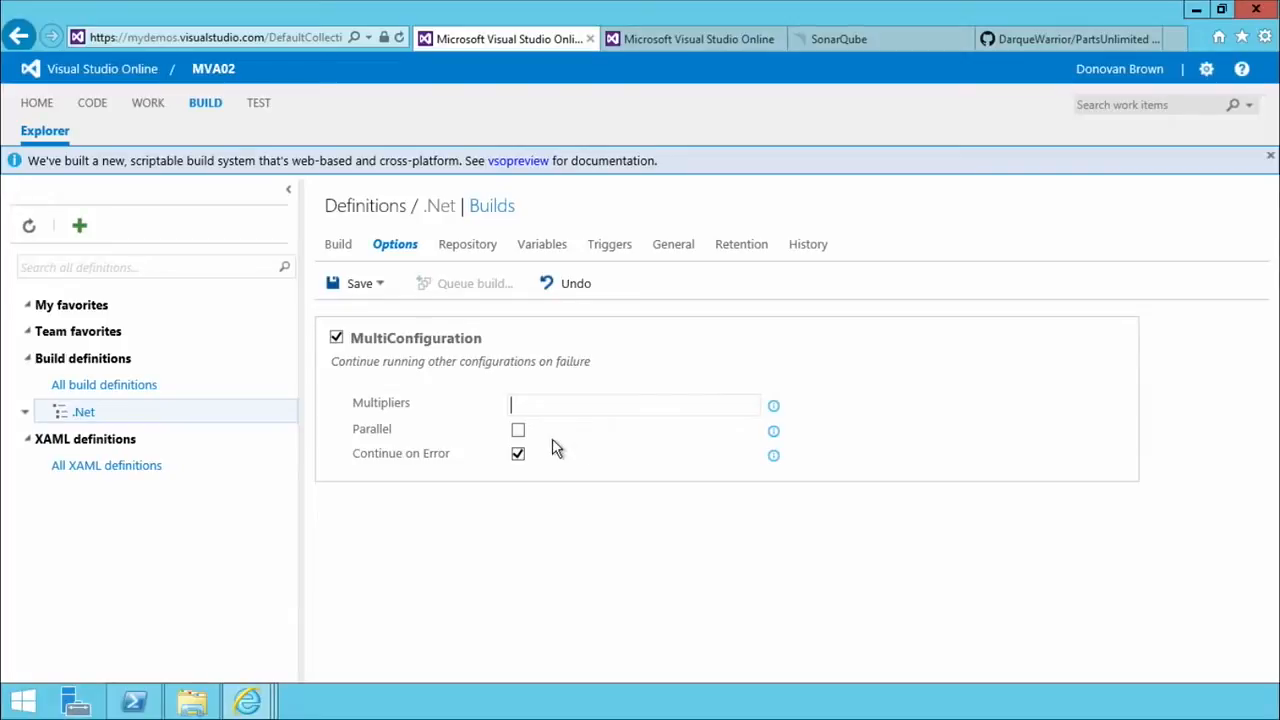
Disable the MultiConfiguration option of the .Net build definition and review the available repository types.
click(338, 340)
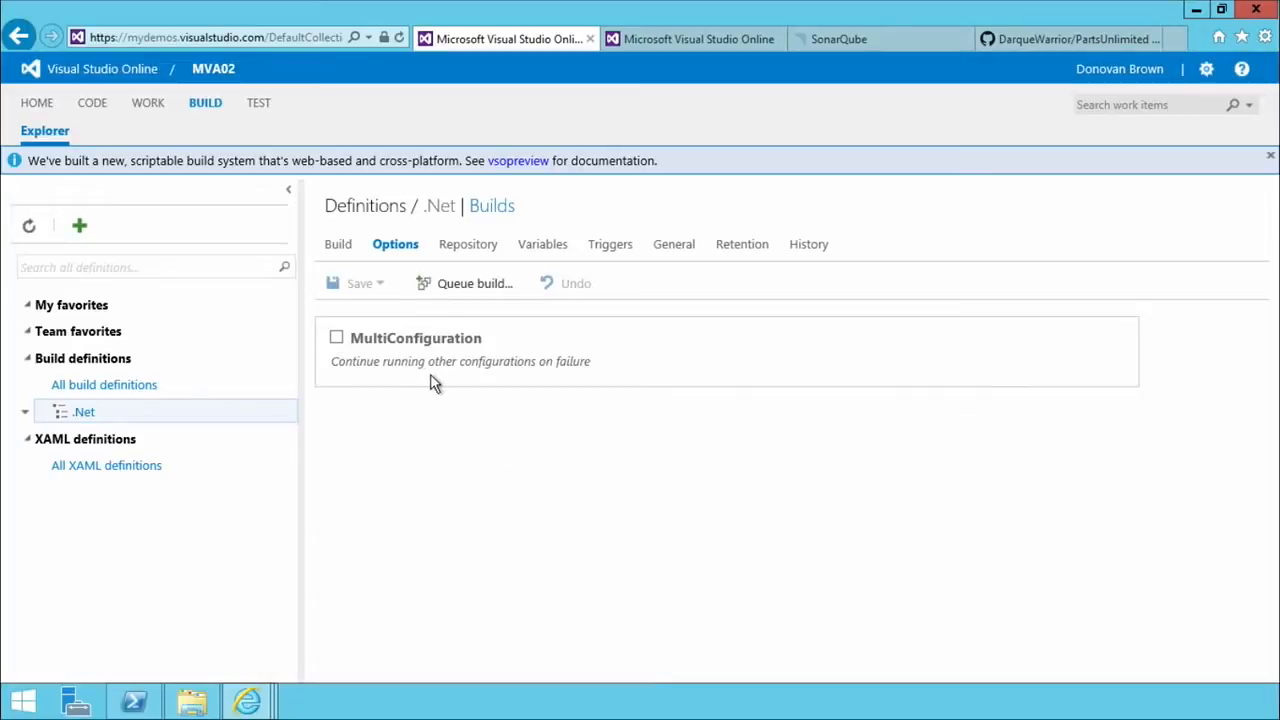
click(476, 256)
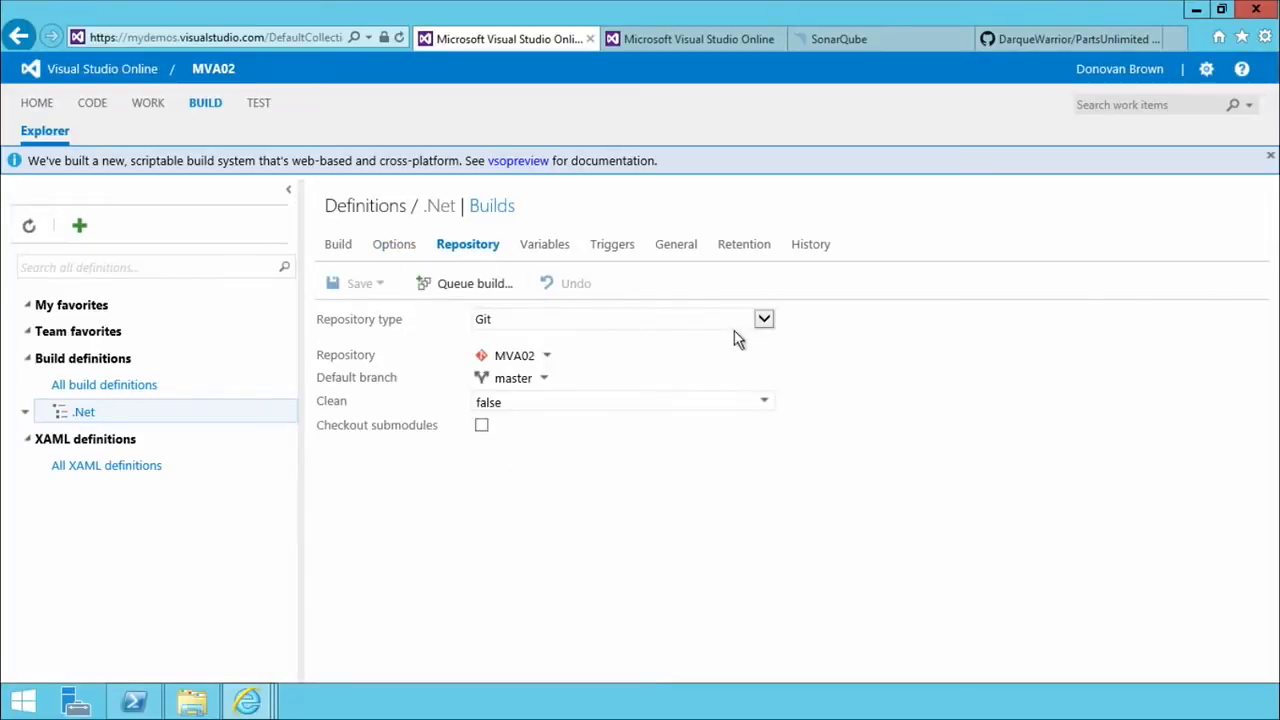
click(763, 322)
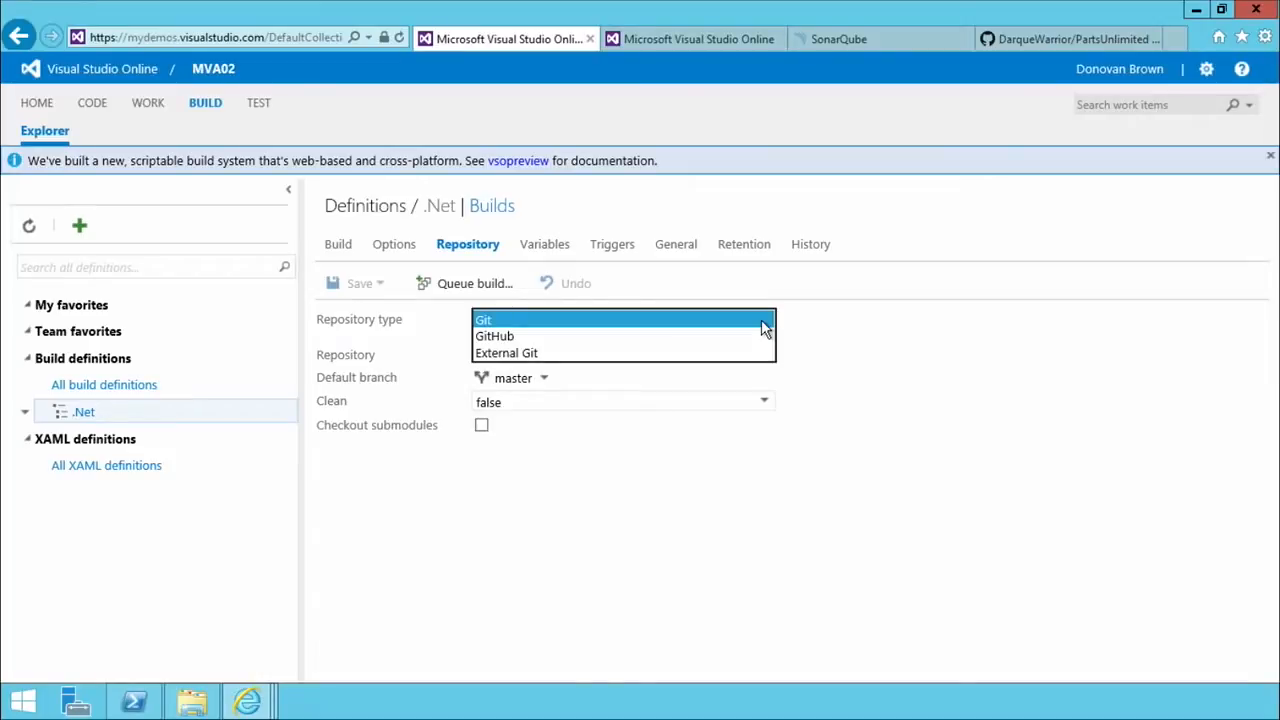
click(817, 340)
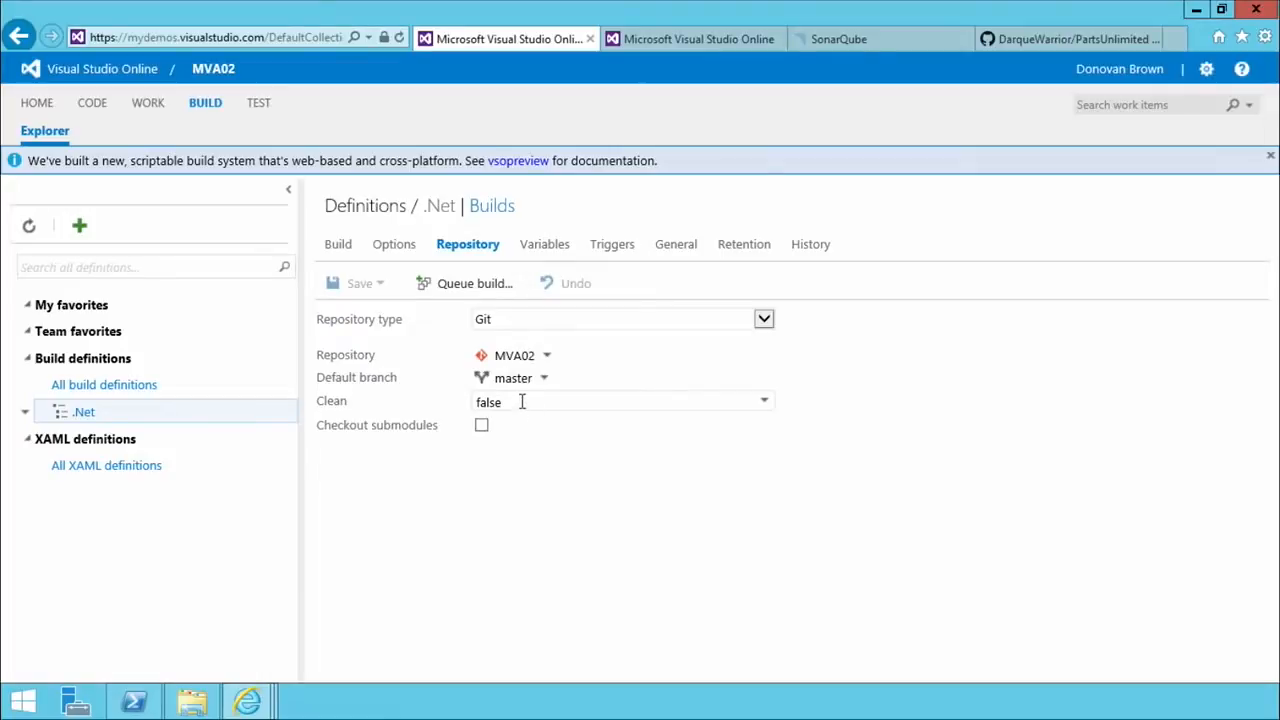
Try marking the BuildConfiguration variable as secret and revert it.
click(550, 250)
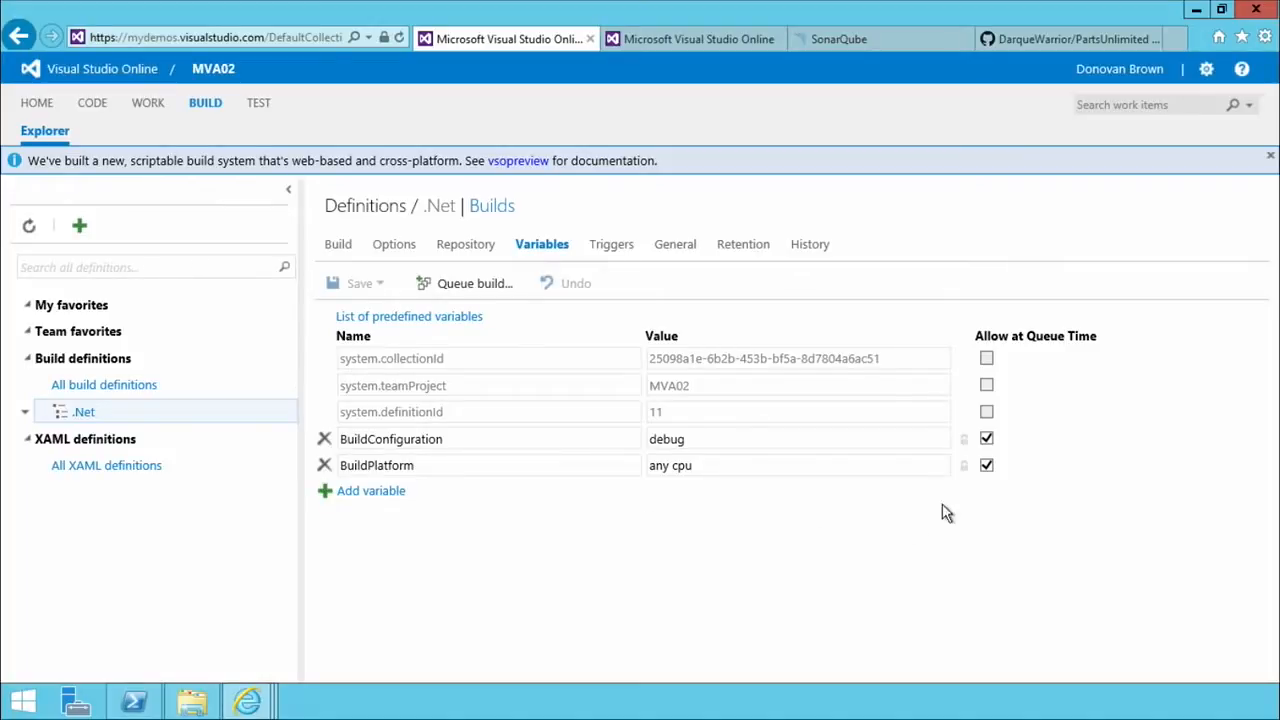
click(964, 443)
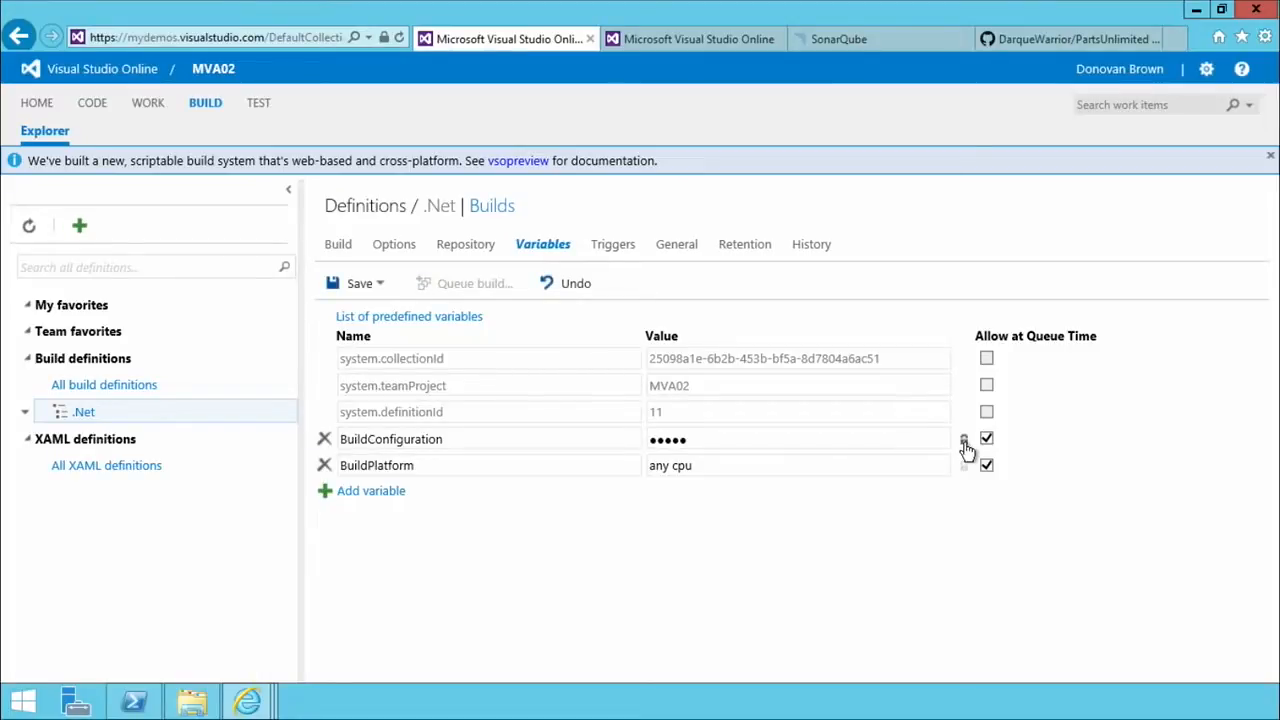
click(964, 443)
Enable the Continuous integration (CI) trigger, and turn the Scheduled trigger on and off again to view its options.
click(607, 247)
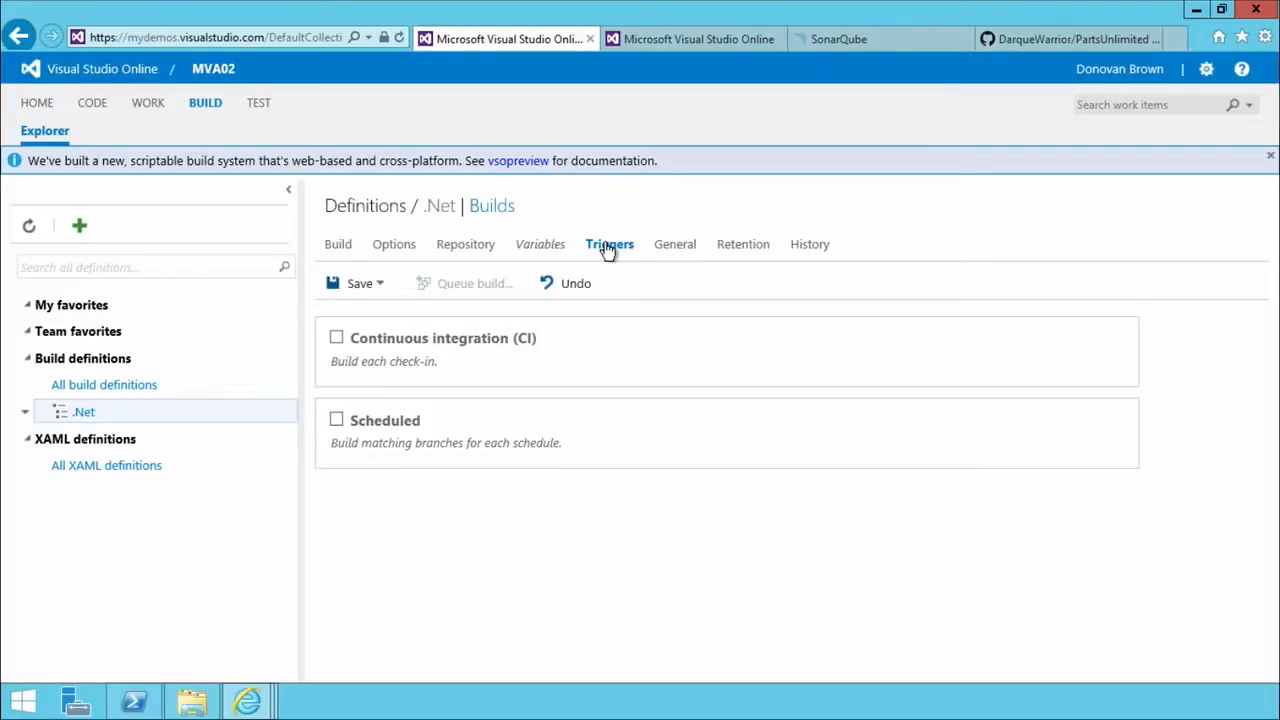
click(337, 338)
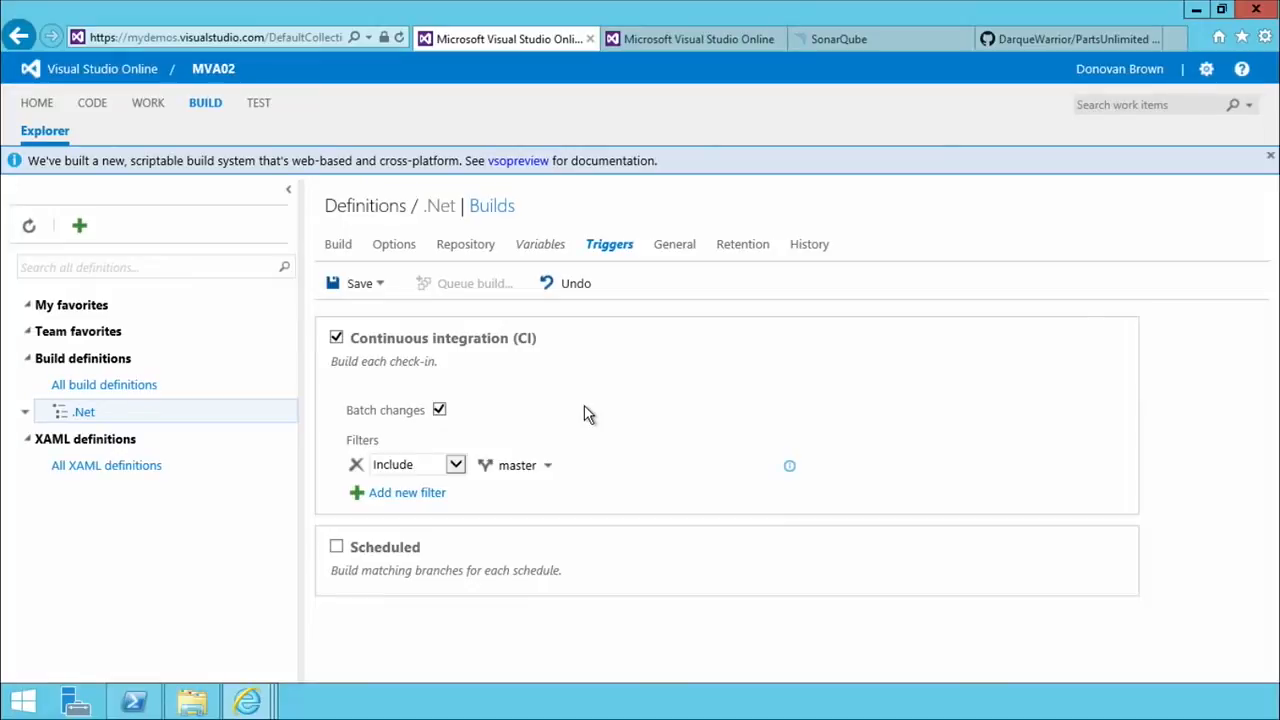
click(336, 547)
scroll(757, 582, down, 2)
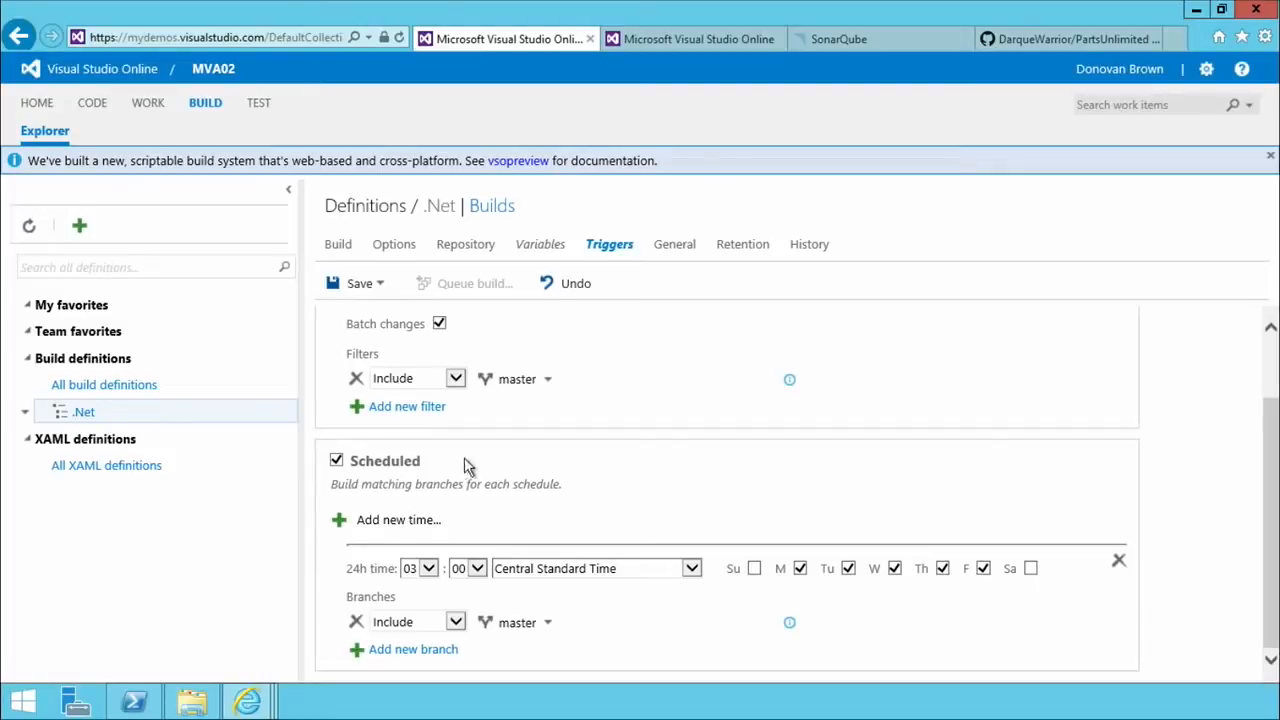
click(337, 460)
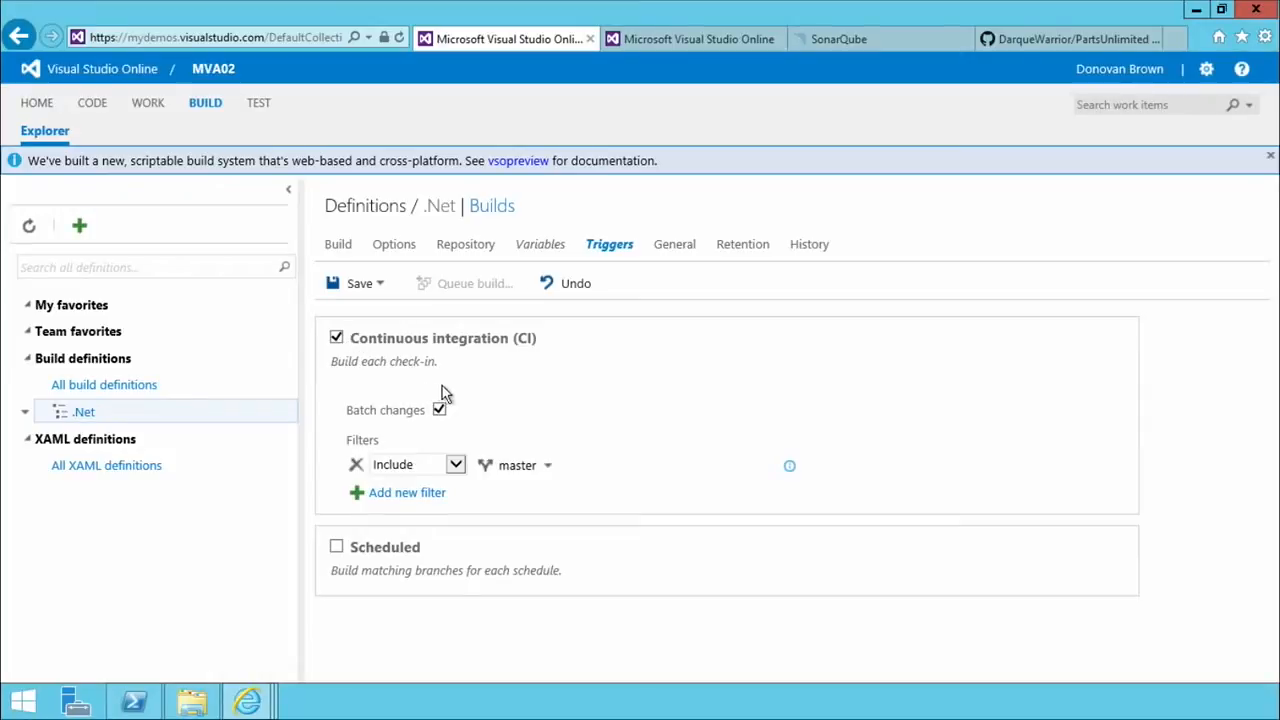
Set the build definition's description to "For the MVA" and review the default queue and job authorization scope options.
click(670, 246)
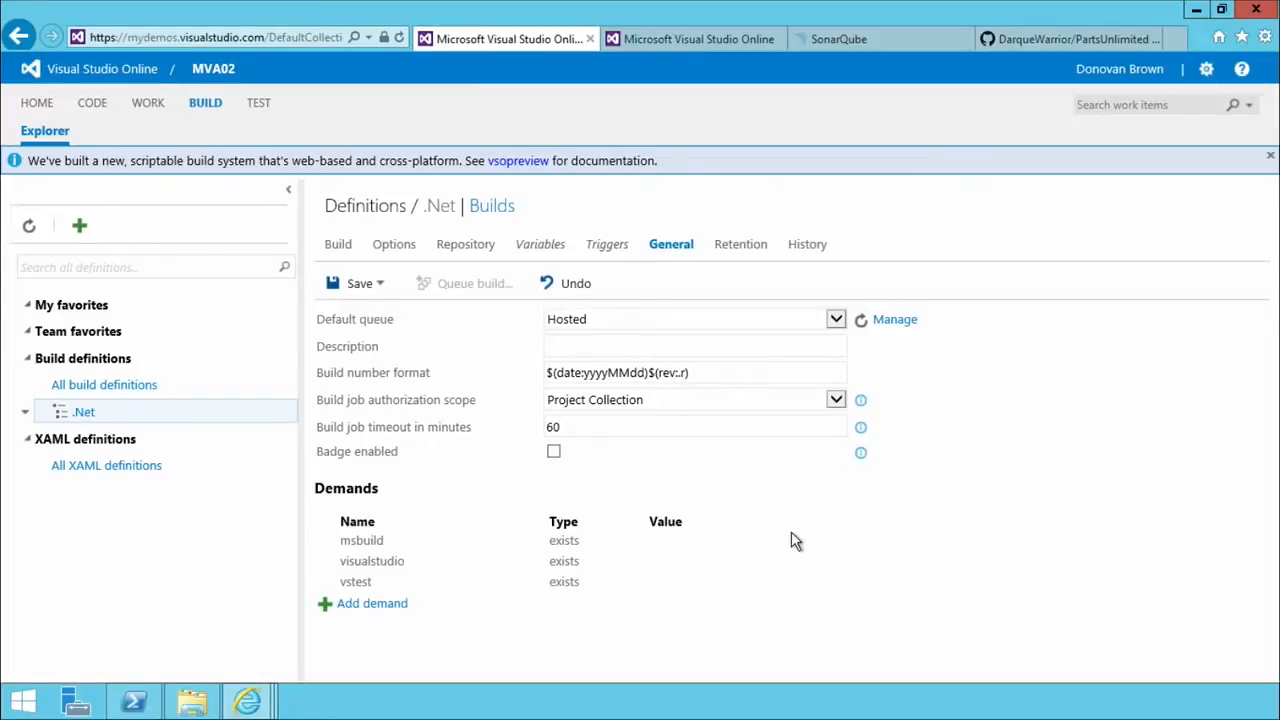
click(836, 320)
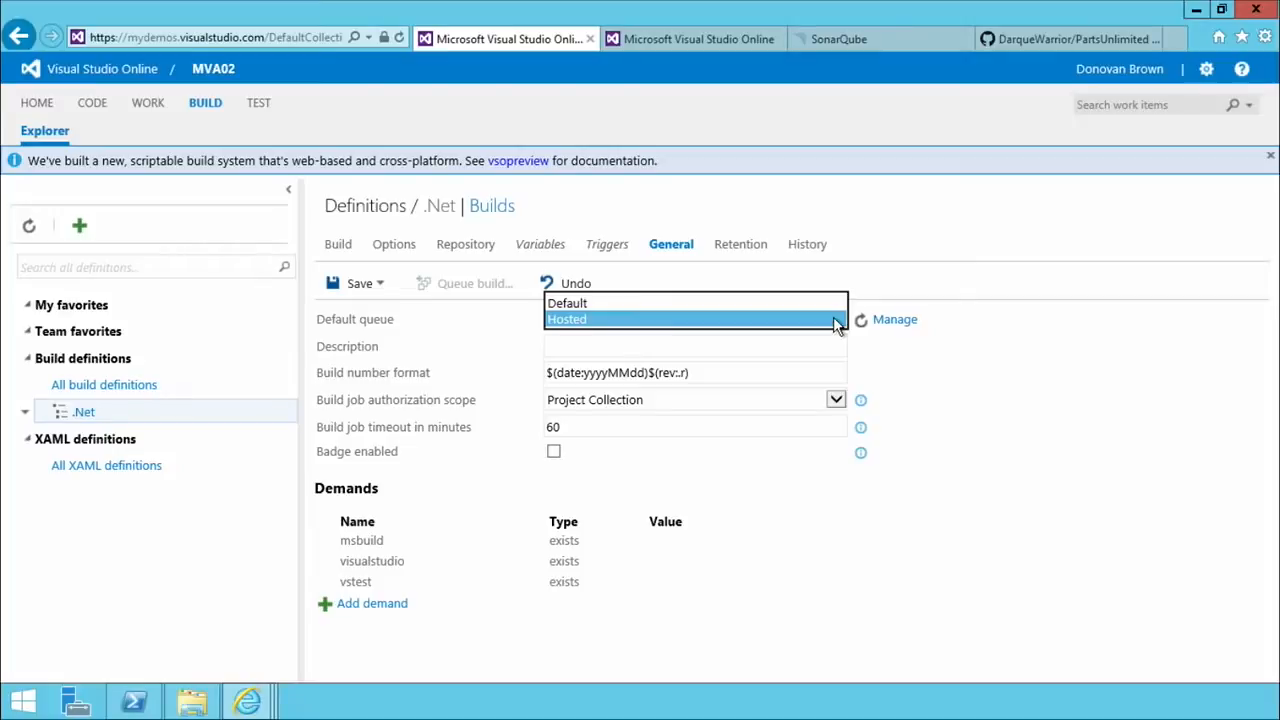
click(916, 378)
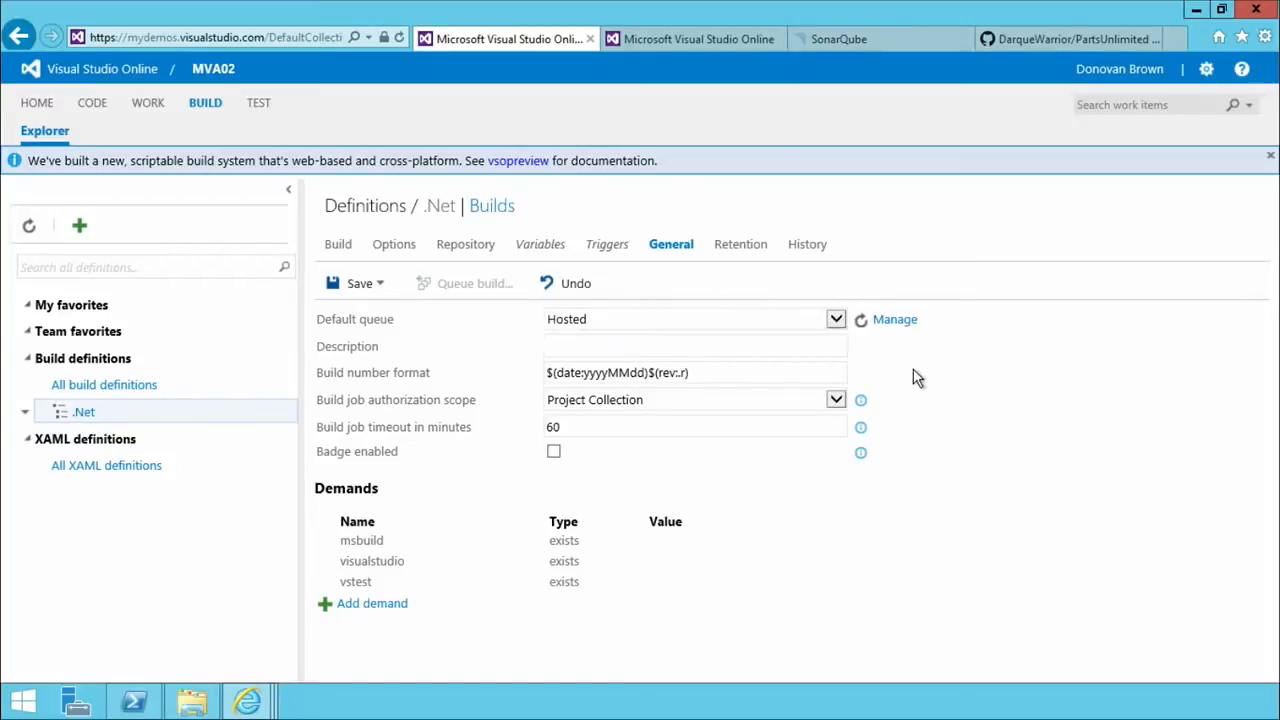
click(609, 343)
text(For the MVA)
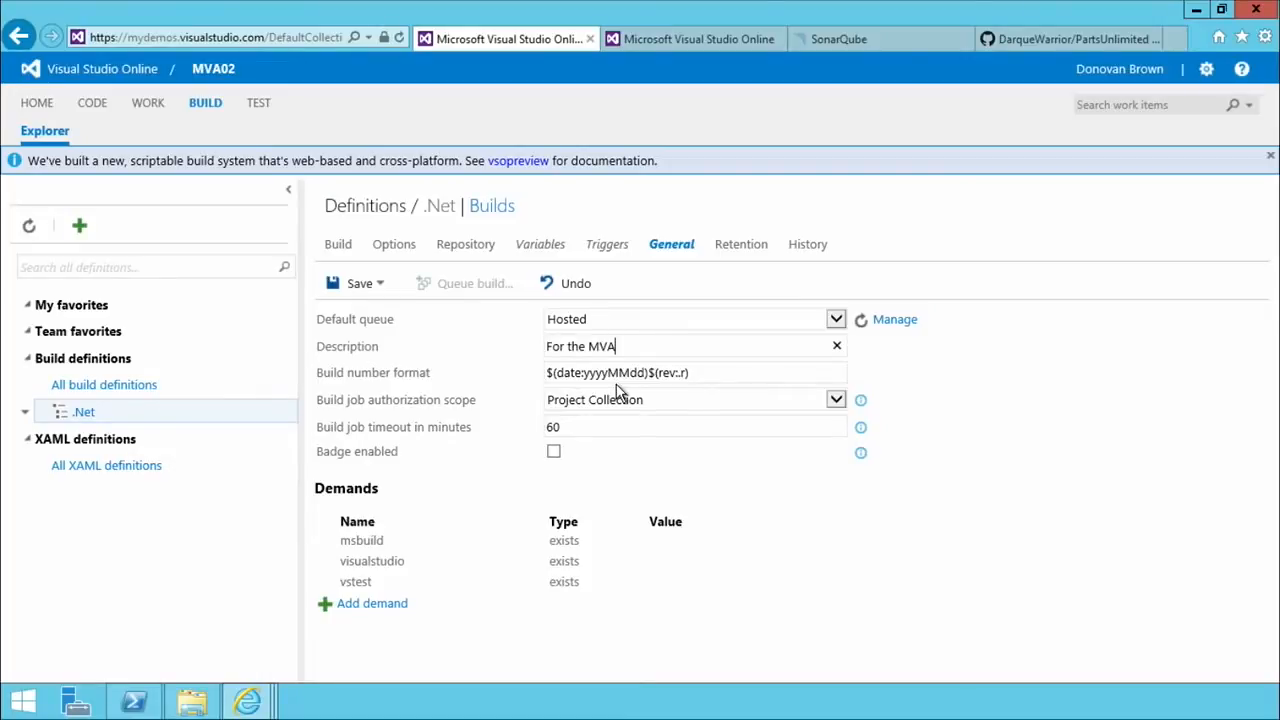
click(898, 425)
click(836, 401)
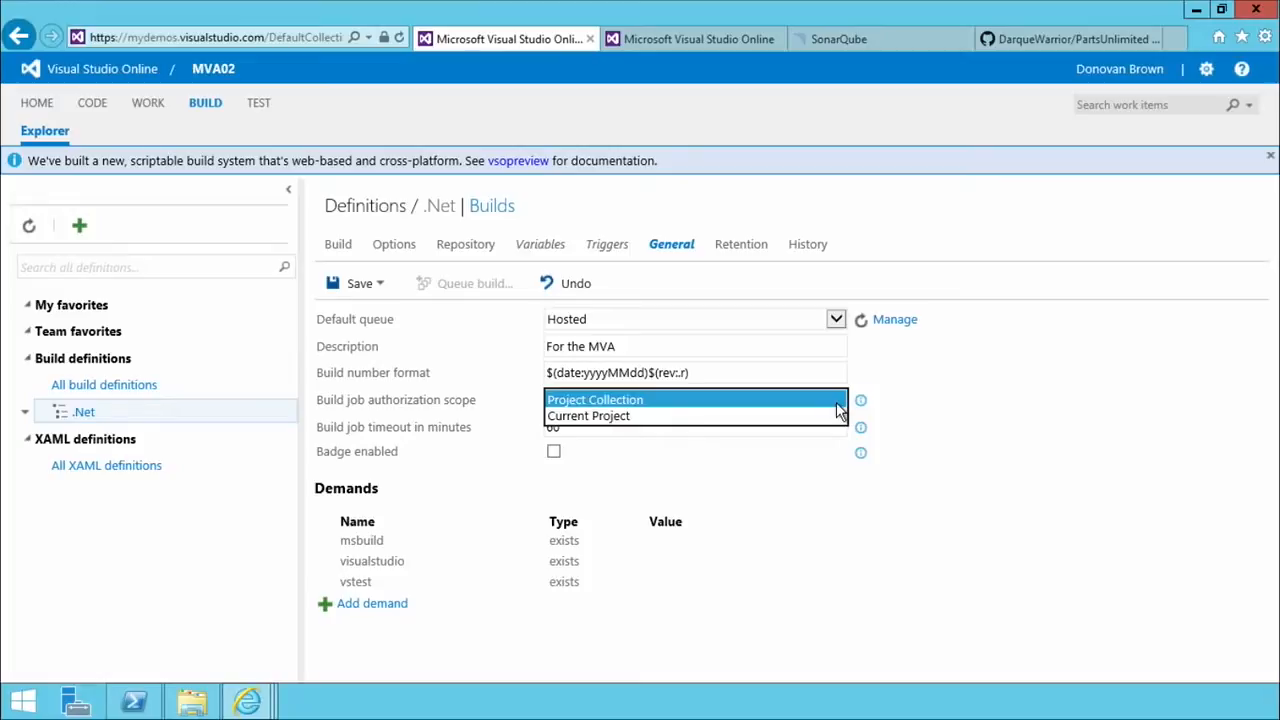
click(947, 447)
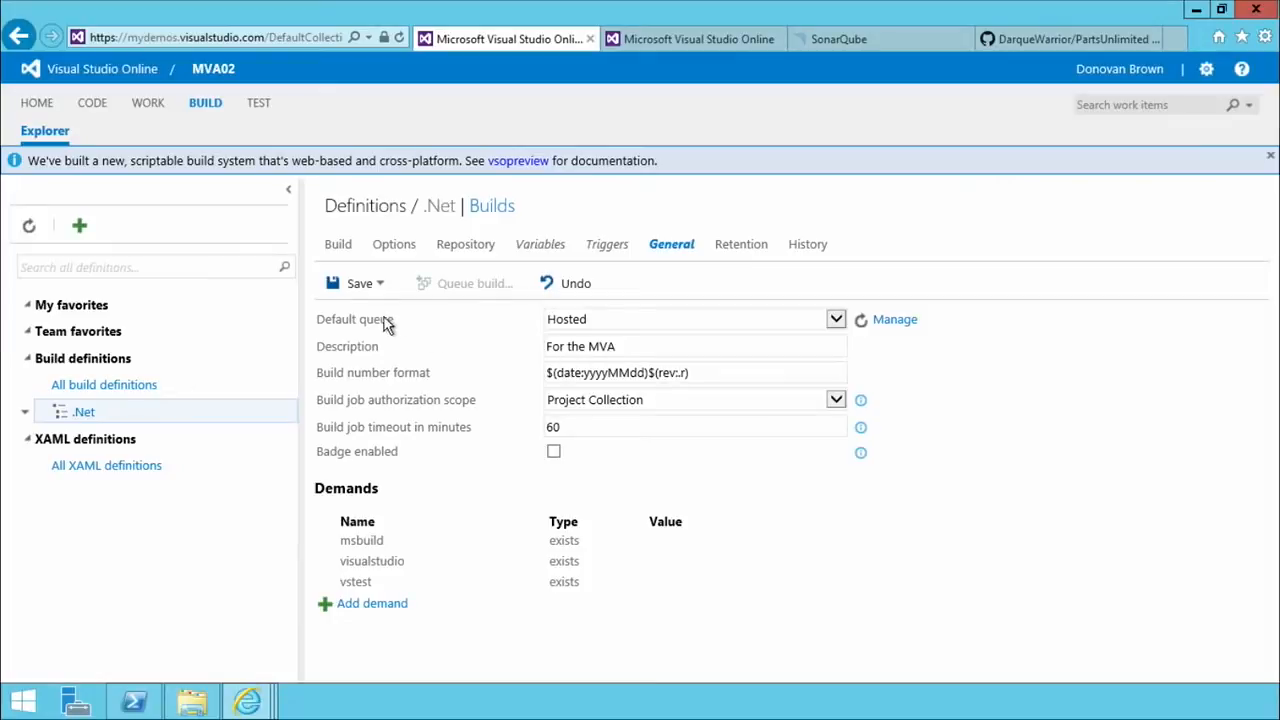
Save the .Net build definition with the comment "Added Description".
click(360, 288)
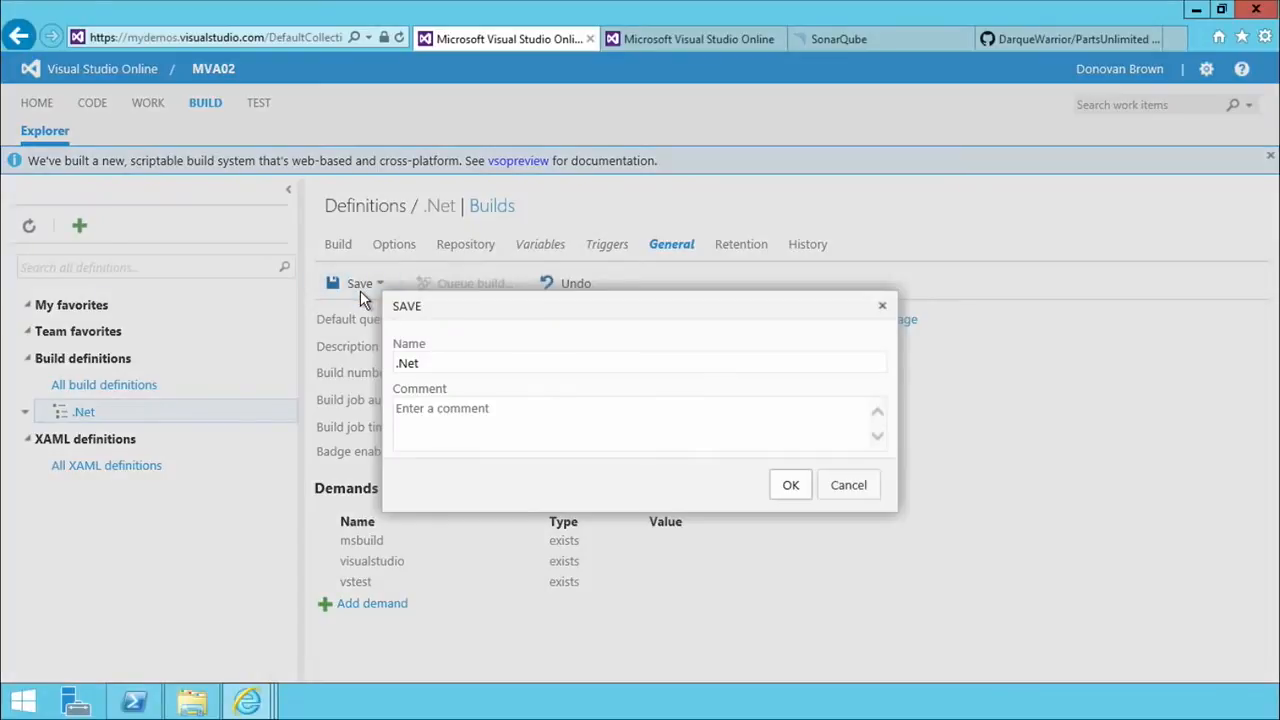
click(506, 414)
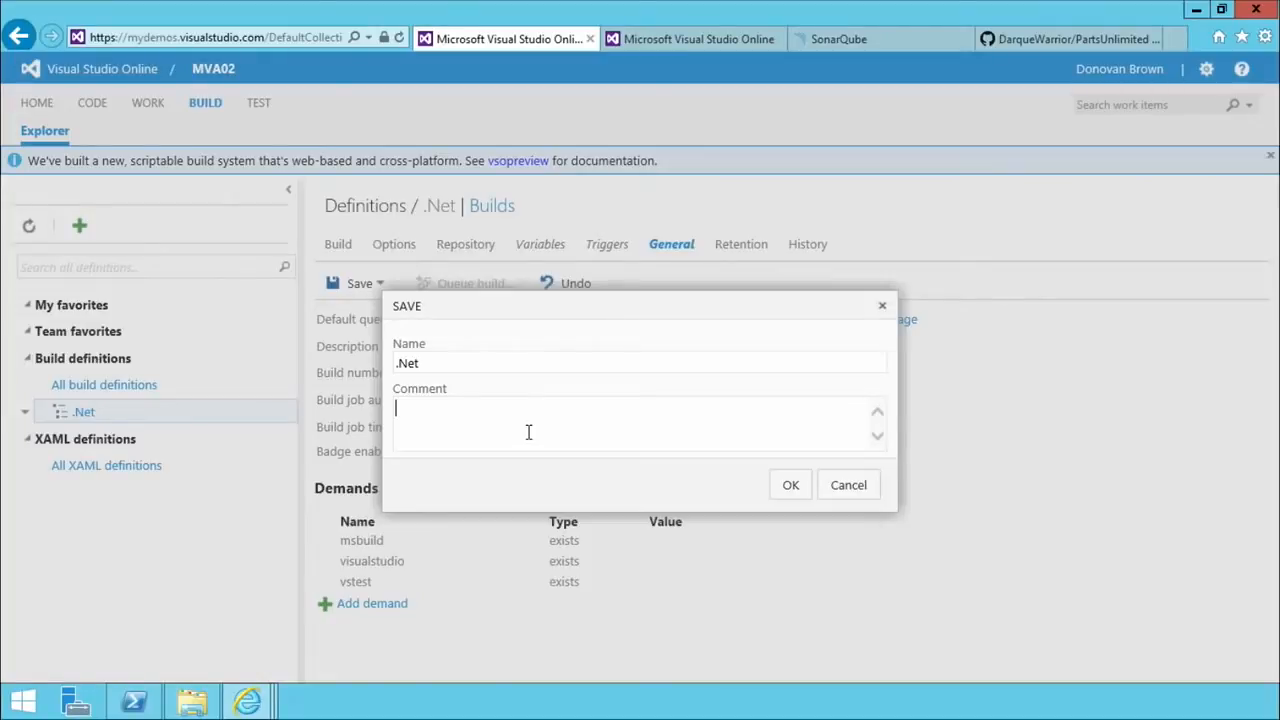
text(Added Description)
key(BackSpace)
key(BackSpace)
key(BackSpace)
key(BackSpace)
text(tion)
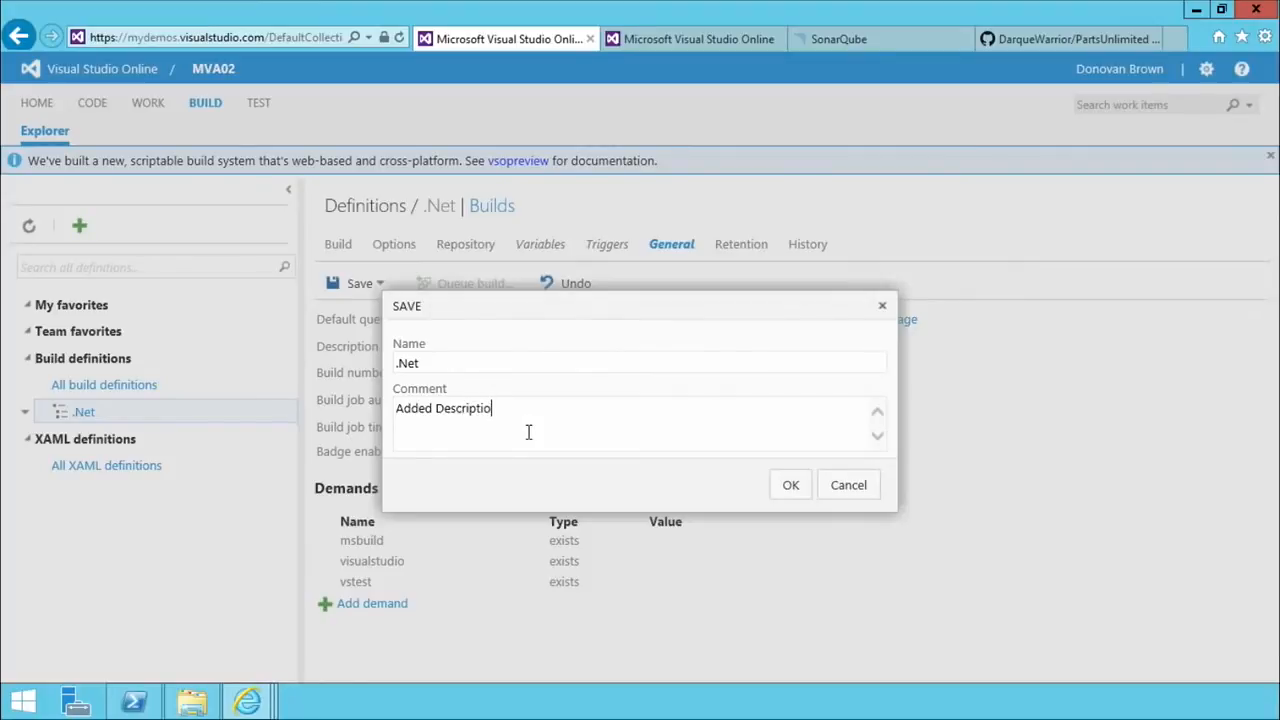
click(778, 487)
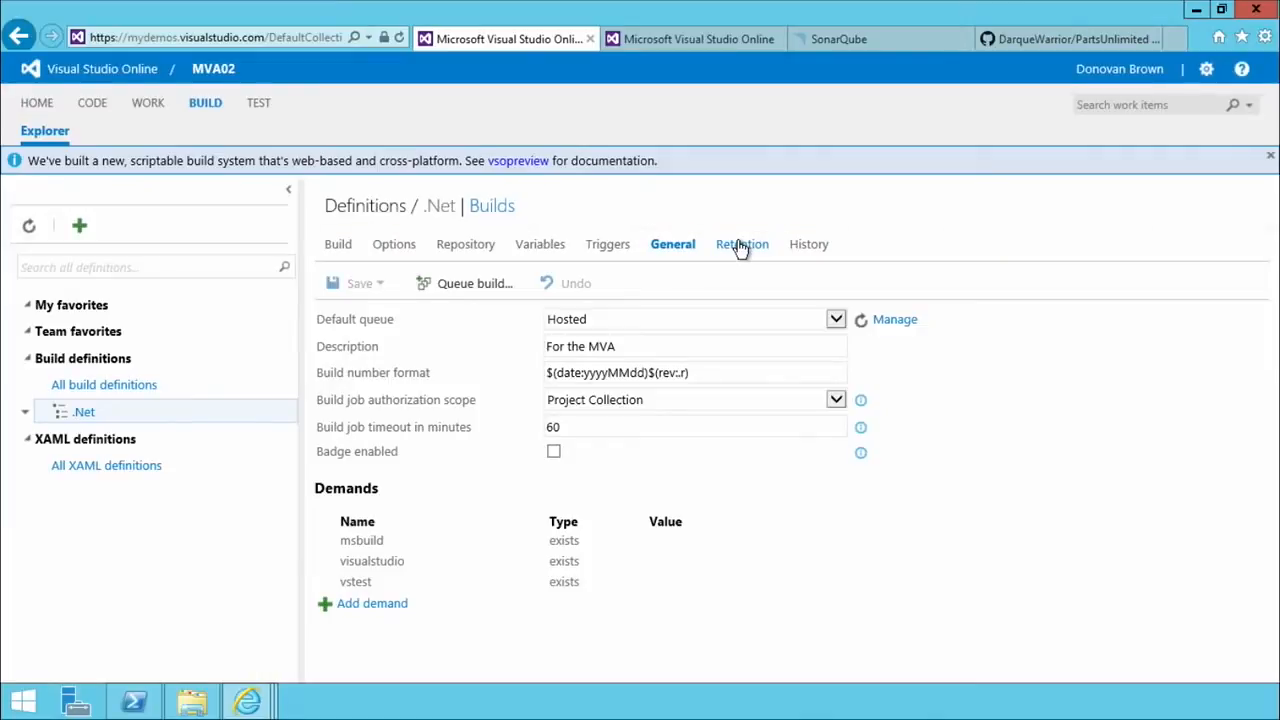
Inspect the 10-day retention rule's details and compare the definition's two saved revisions from its history.
click(740, 246)
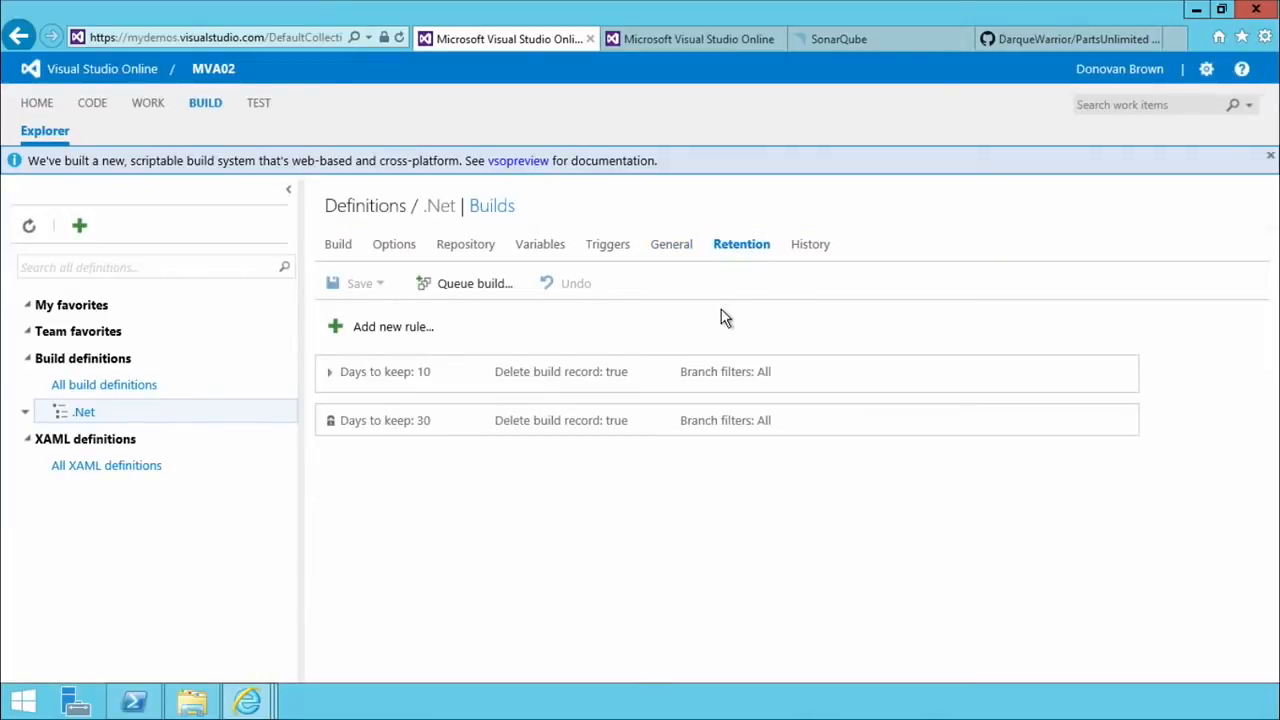
click(330, 373)
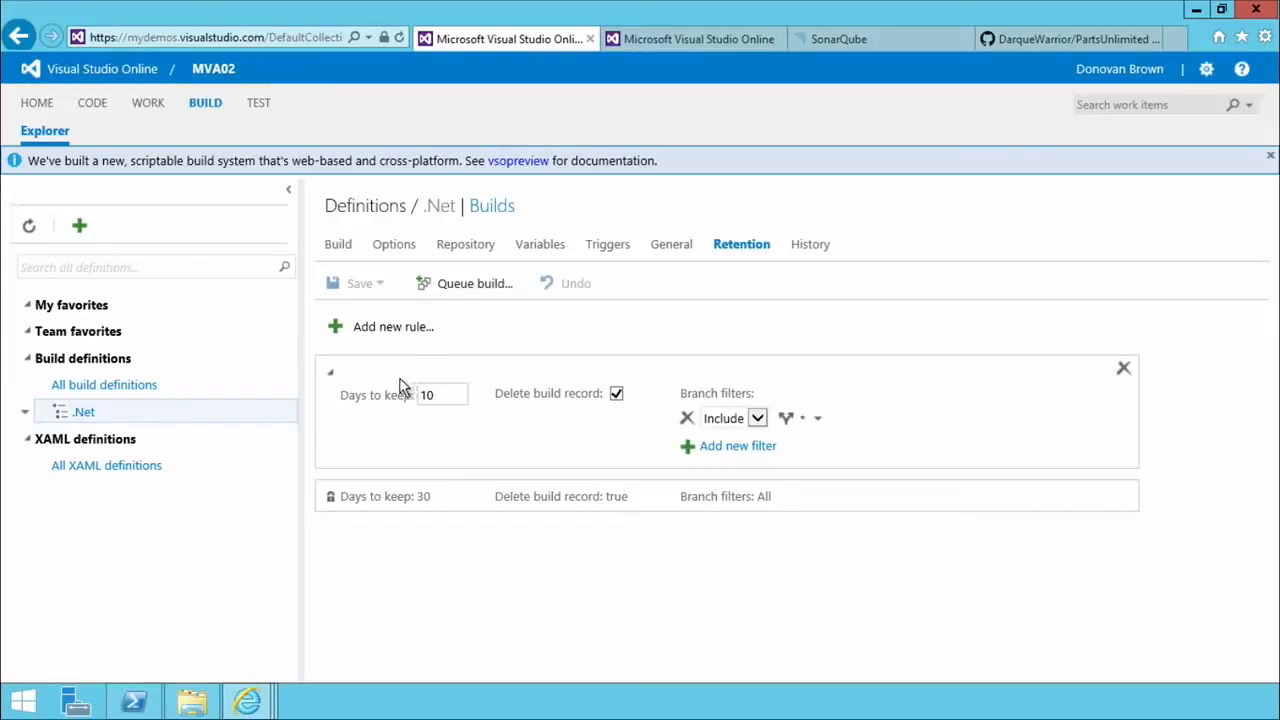
click(805, 246)
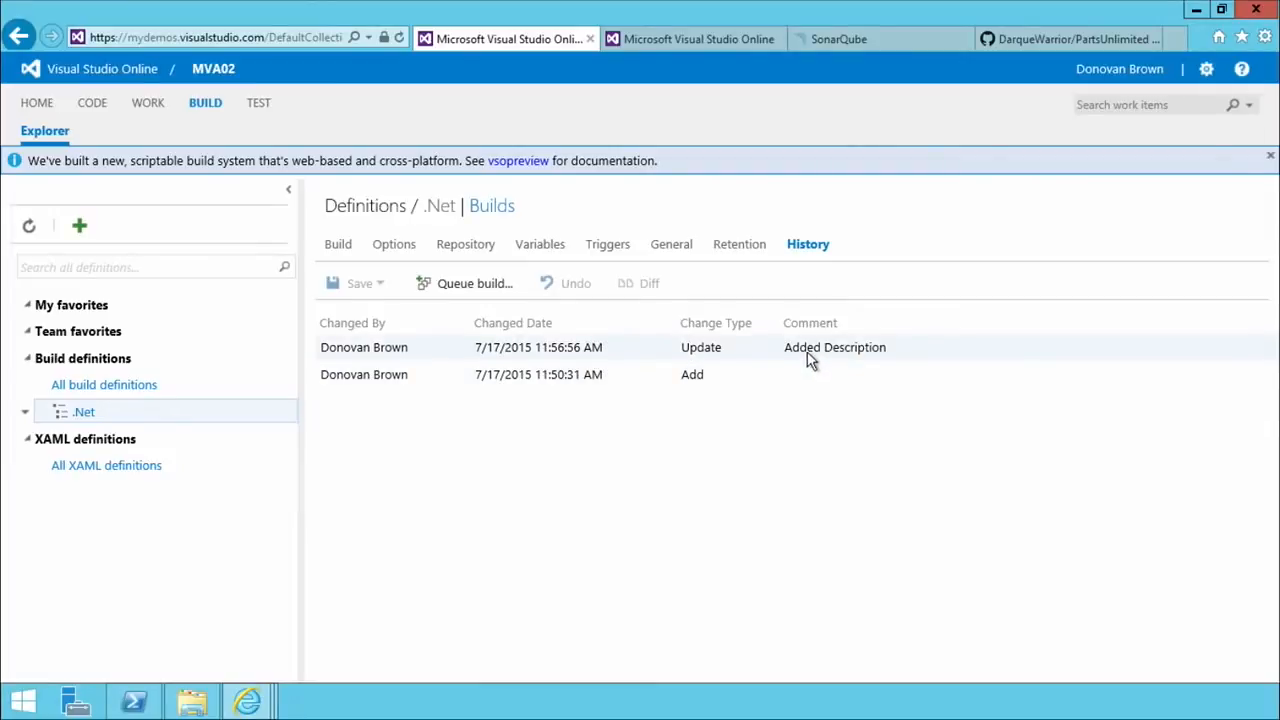
click(622, 366)
ctrl+click(615, 352)
click(650, 302)
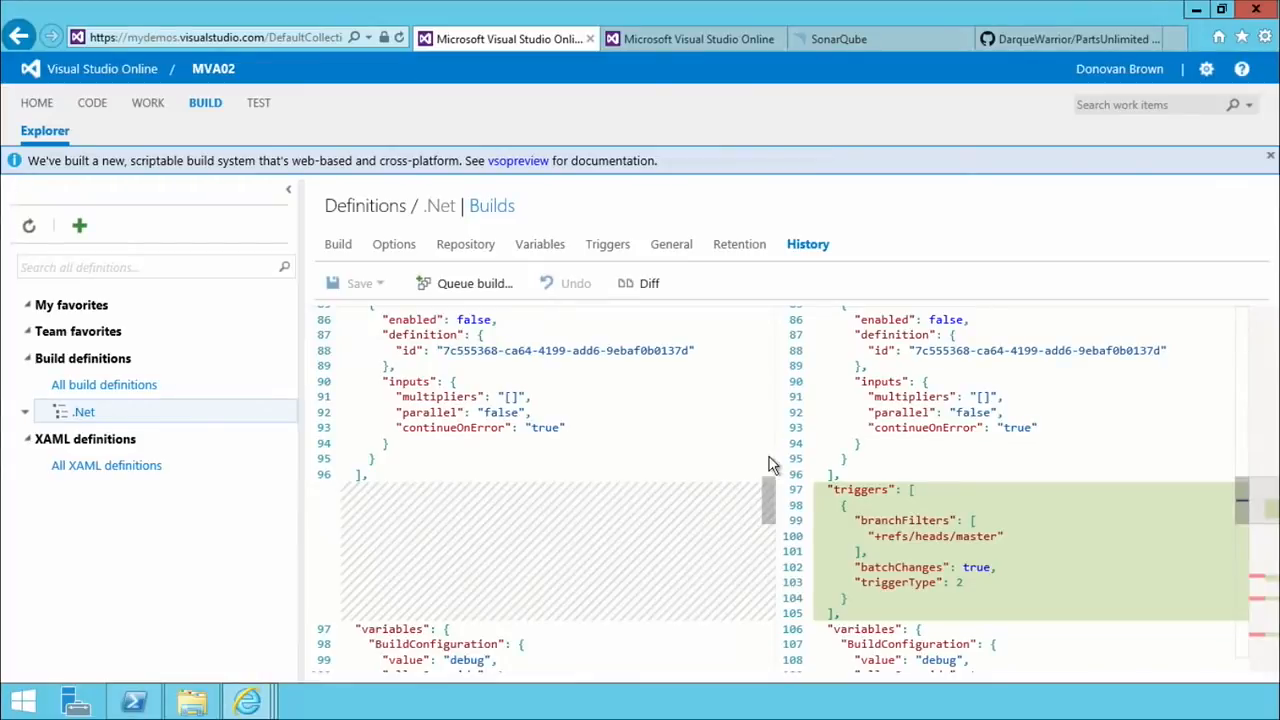
Open the completed build 20150717.1 and examine the log of its Test Assemblies step.
click(493, 212)
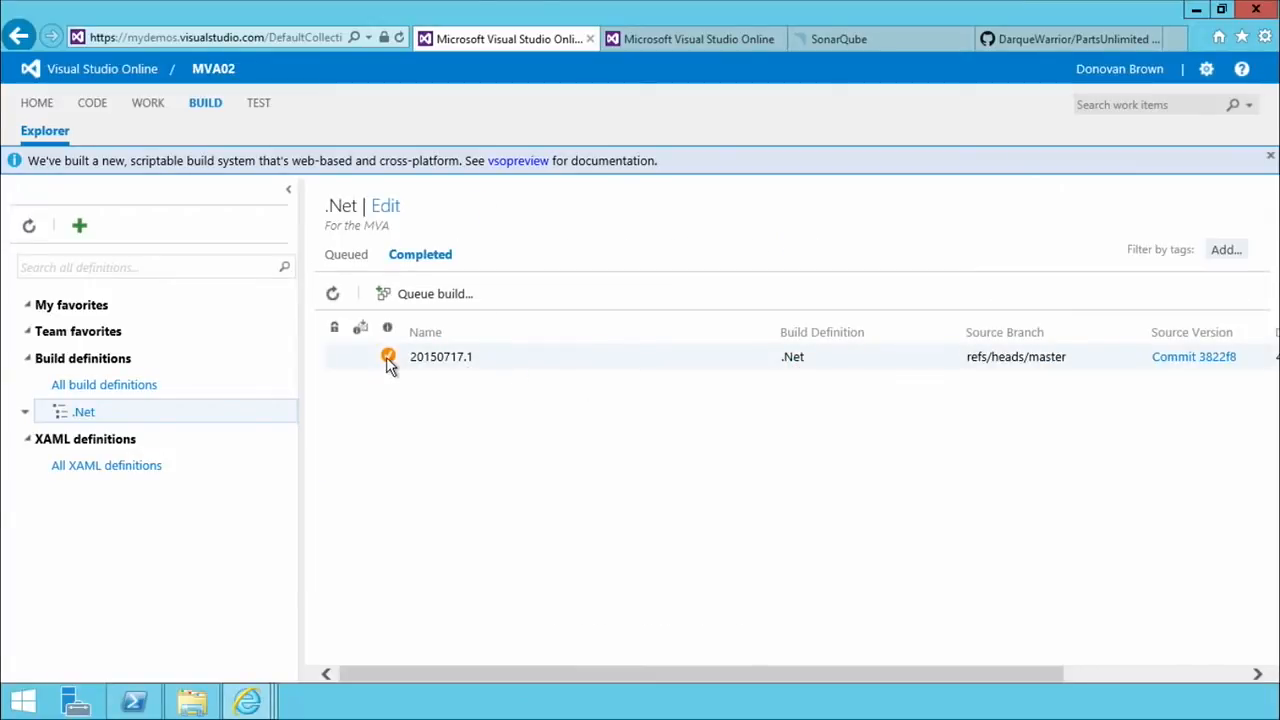
click(418, 366)
double_click(418, 366)
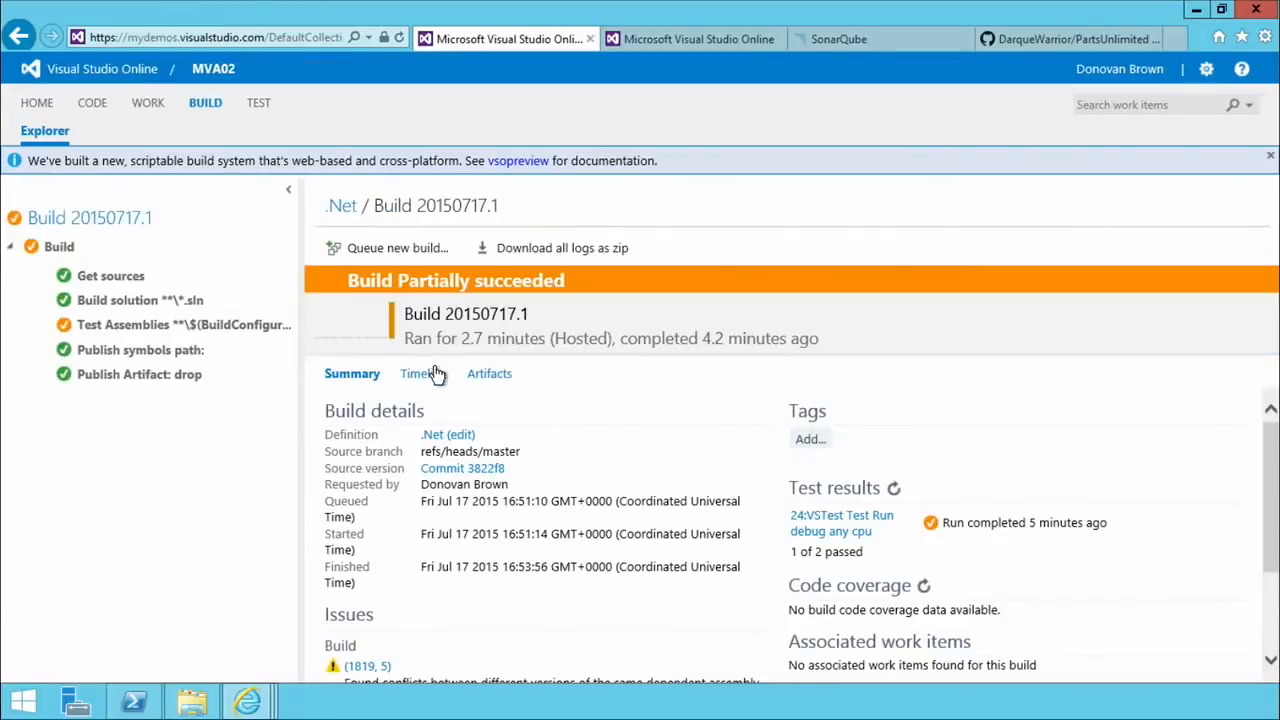
click(240, 335)
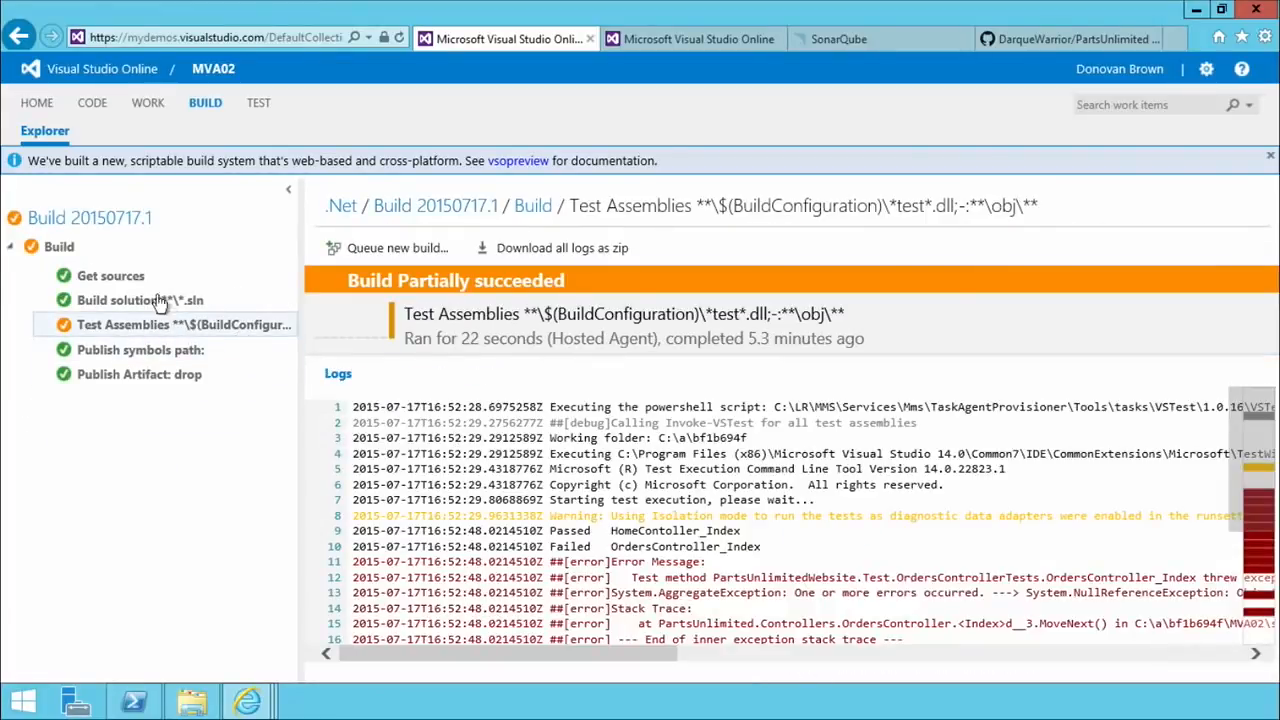
click(57, 247)
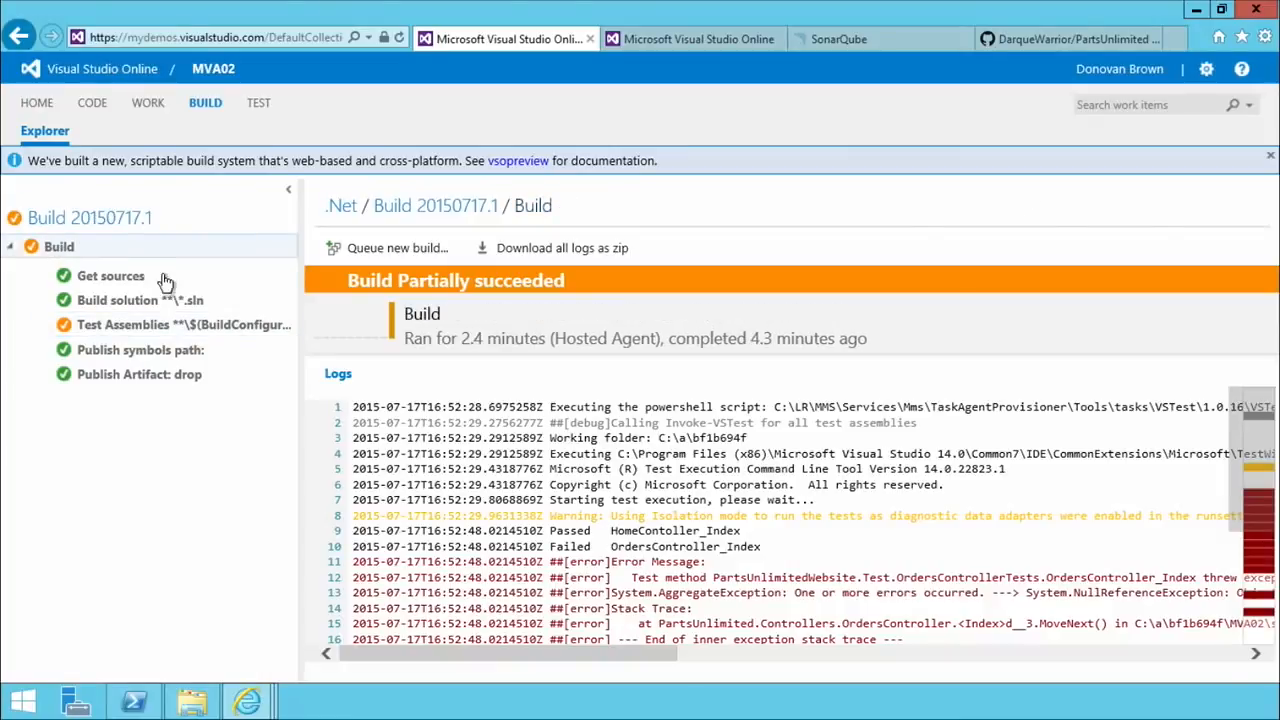
Review the build's summary, including its details, issues, test results, code coverage, associated changes and work items.
click(110, 226)
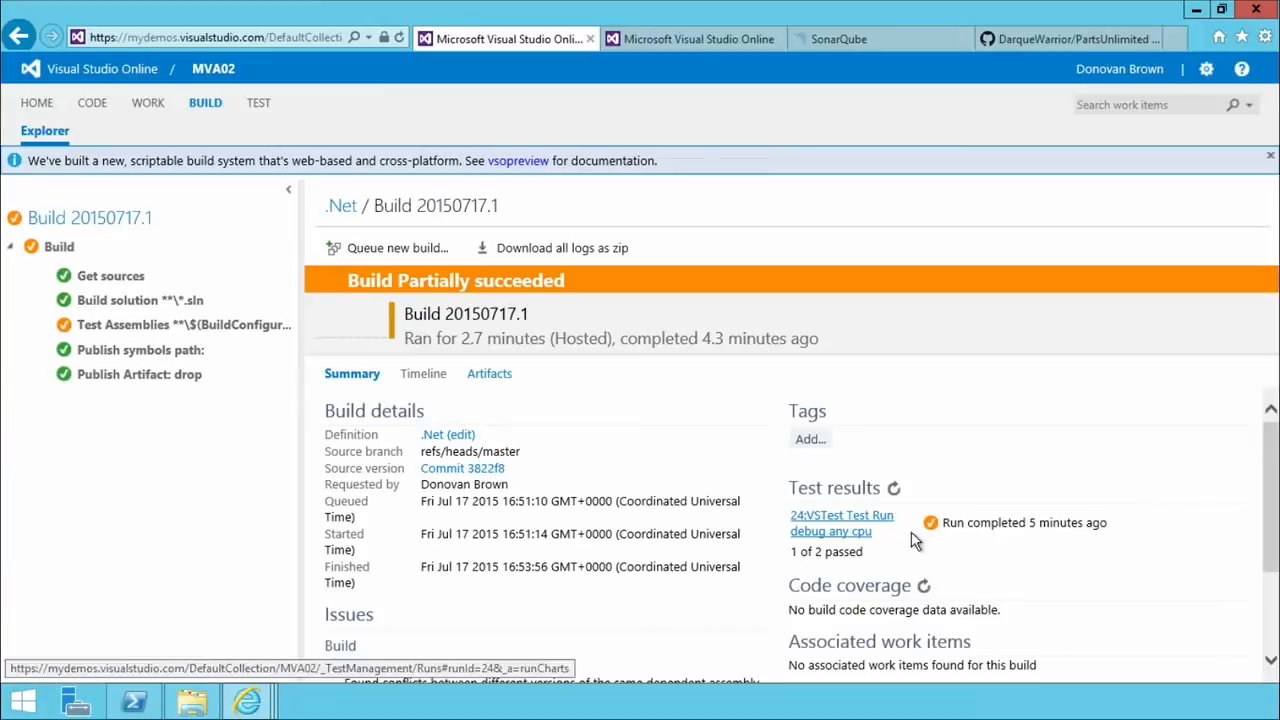
scroll(912, 540, down, 3)
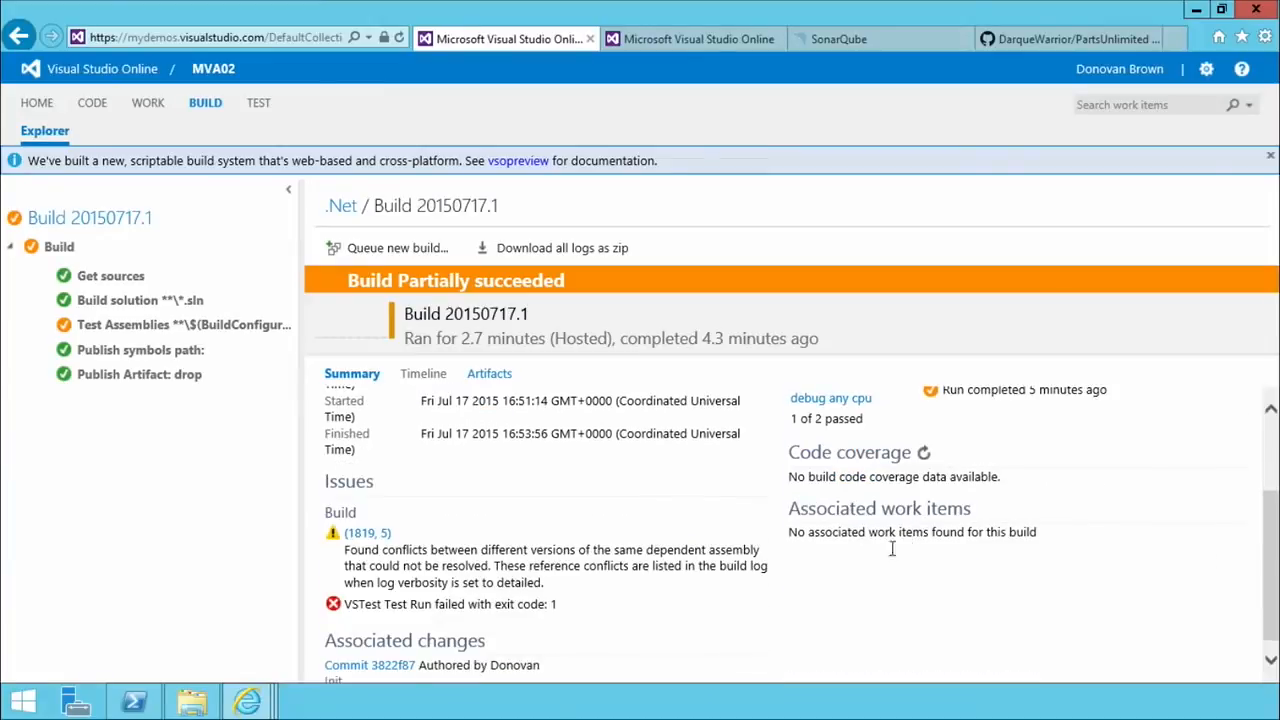
scroll(614, 592, up, 2)
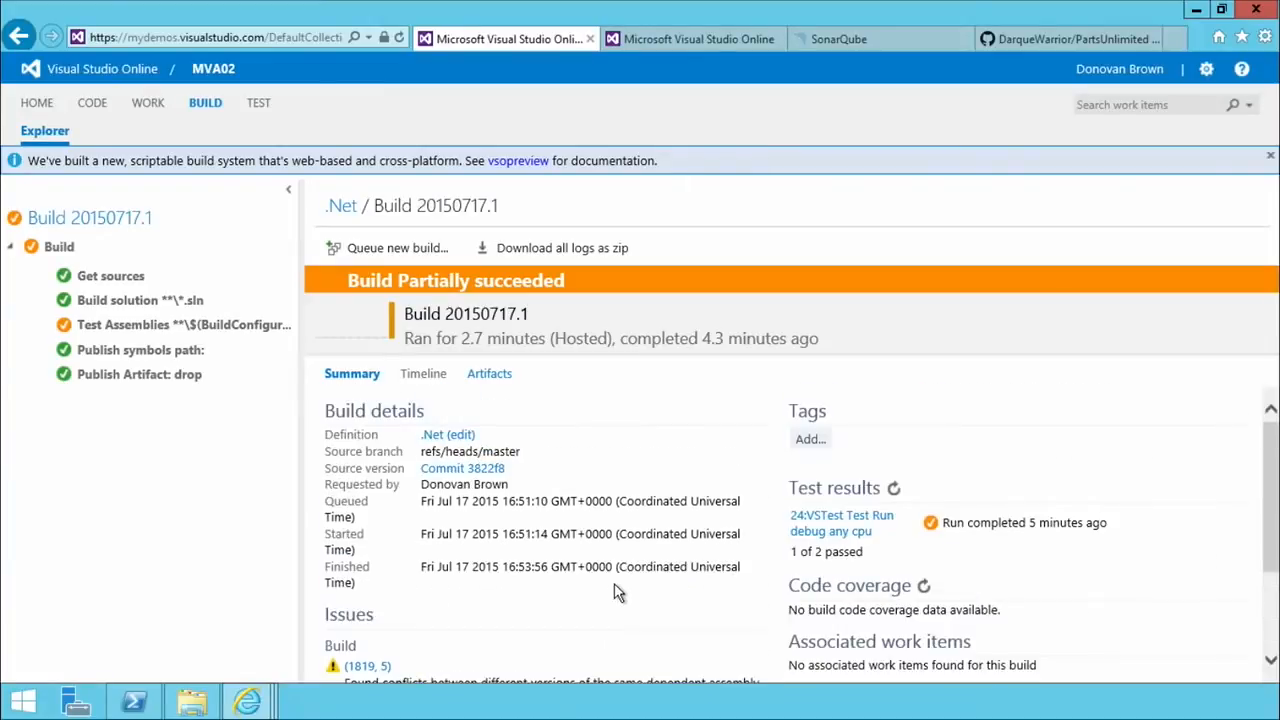
scroll(880, 600, down, 3)
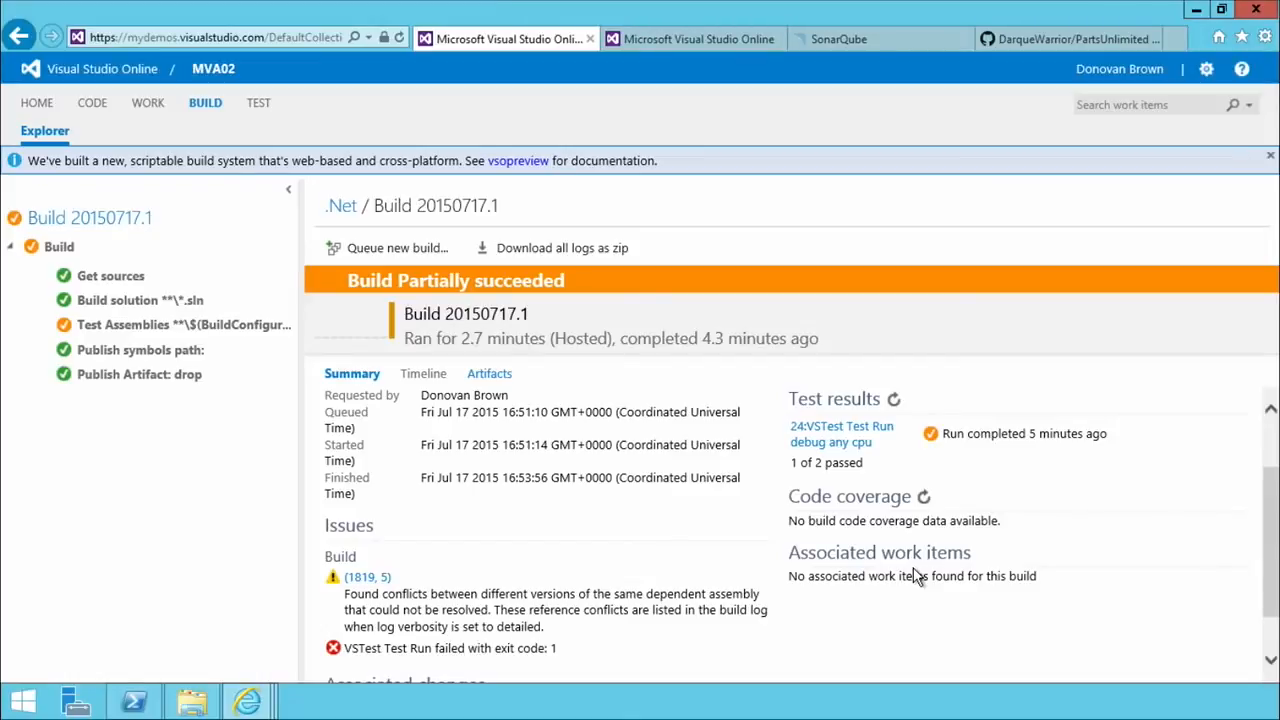
scroll(893, 612, down, 1)
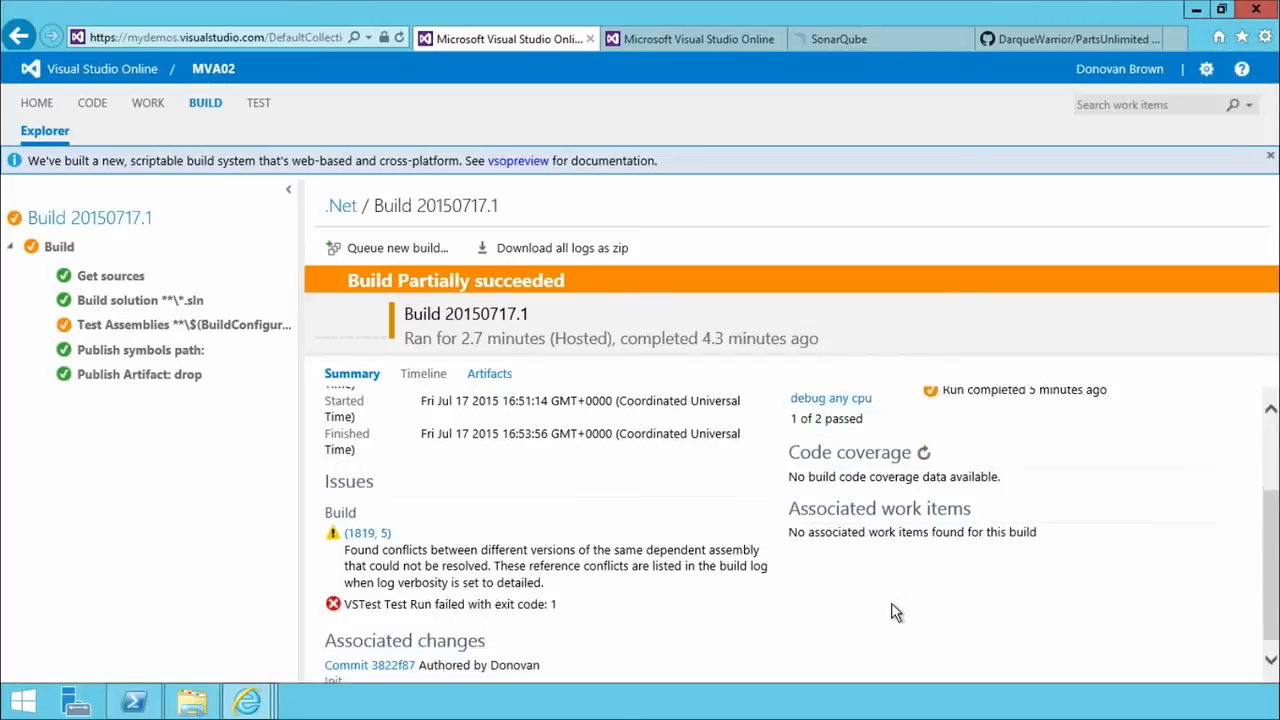
scroll(893, 612, up, 3)
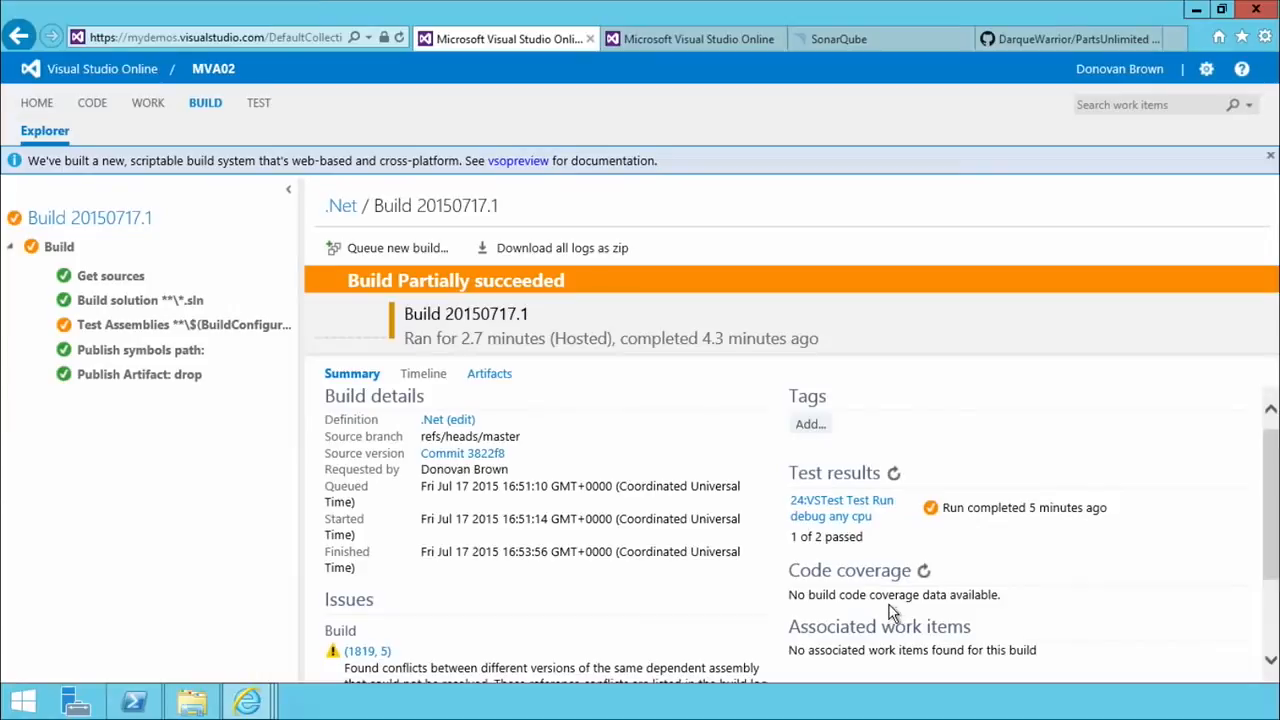